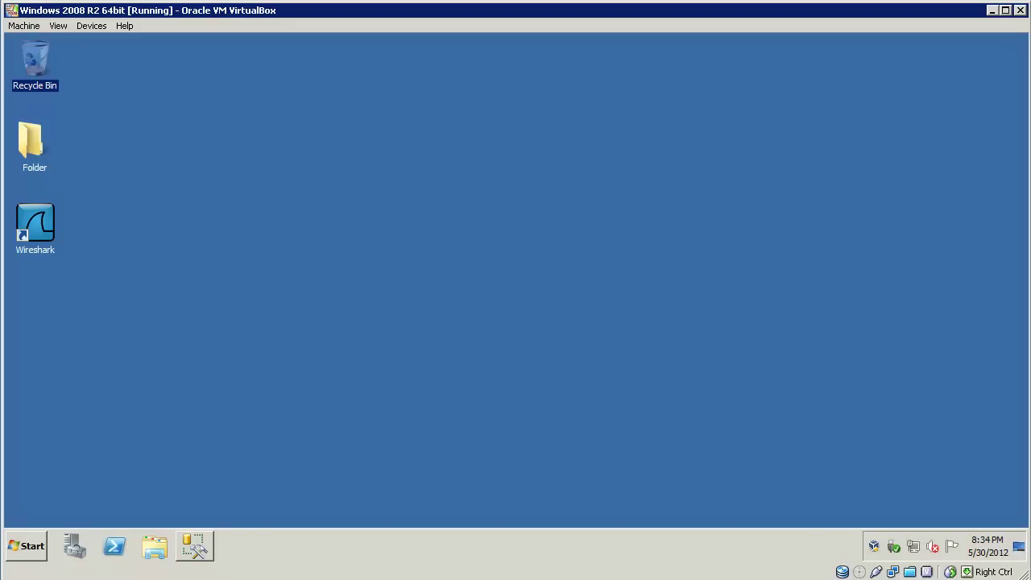
Step: Install the WINS Server feature through Server Manager's Add Features Wizard, then close the wizard and Server Manager
{"action": "left_click", "coordinate": [74, 546]}
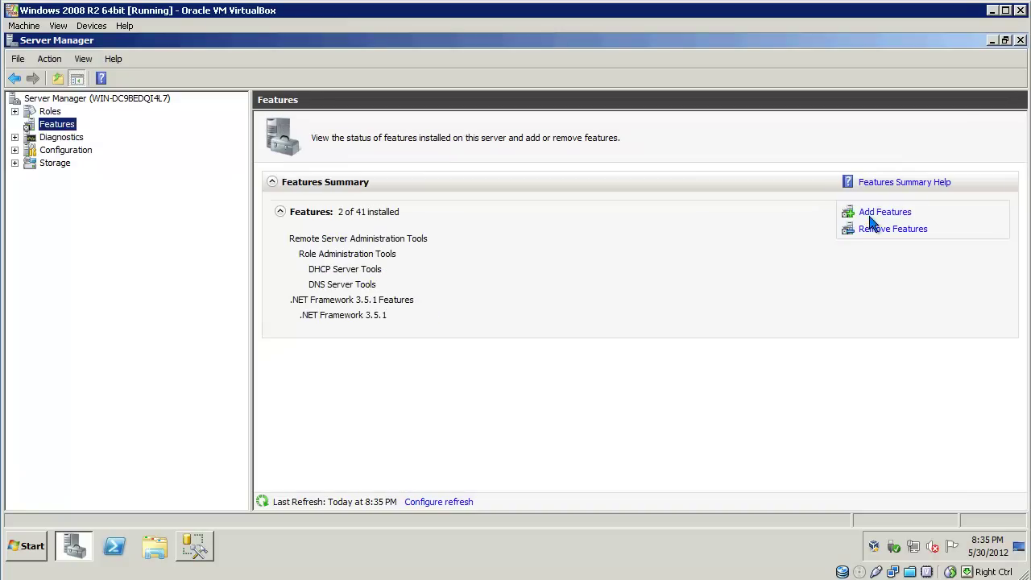
{"action": "left_click", "coordinate": [869, 214]}
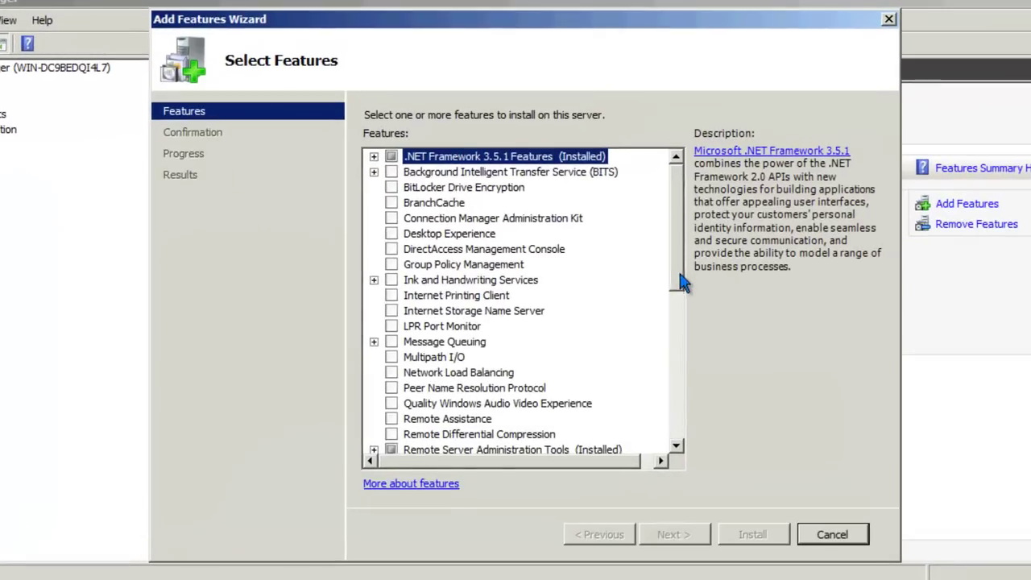
{"action": "left_click_drag", "start_coordinate": [680, 282], "coordinate": [680, 424]}
{"action": "left_click", "coordinate": [391, 403]}
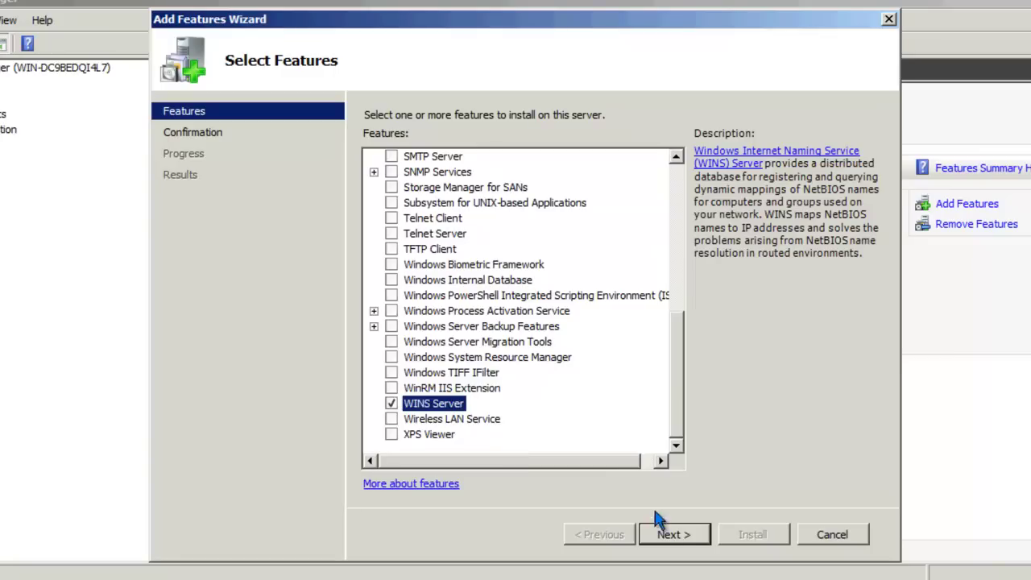
{"action": "left_click", "coordinate": [673, 532]}
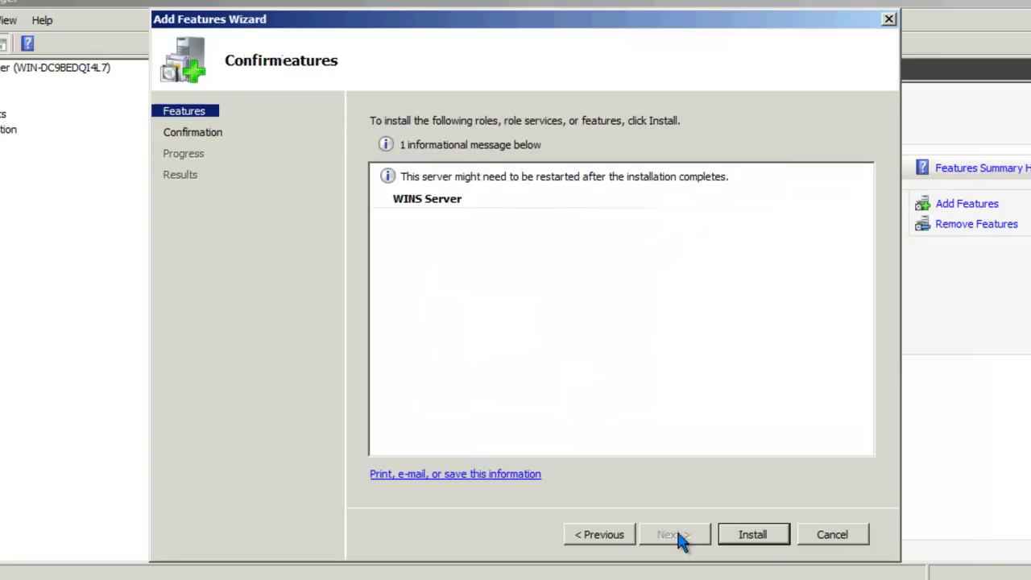
{"action": "left_click", "coordinate": [754, 535]}
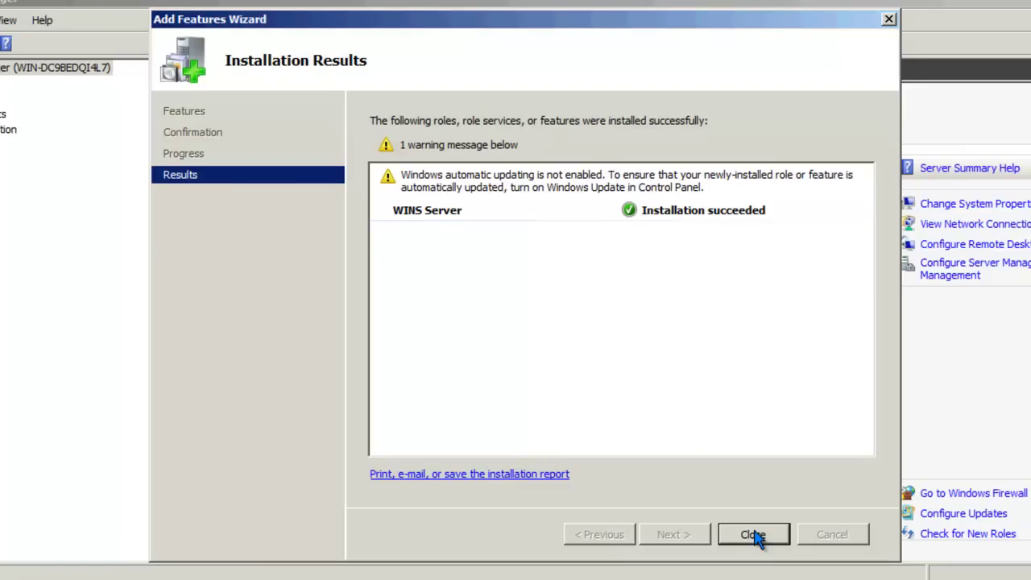
{"action": "left_click", "coordinate": [753, 534]}
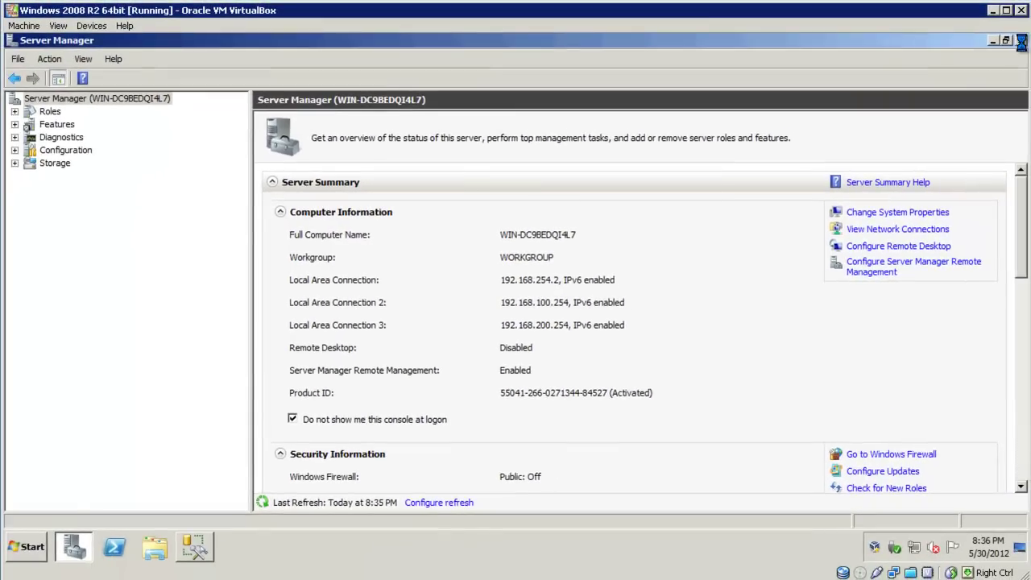
{"action": "left_click", "coordinate": [1021, 43]}
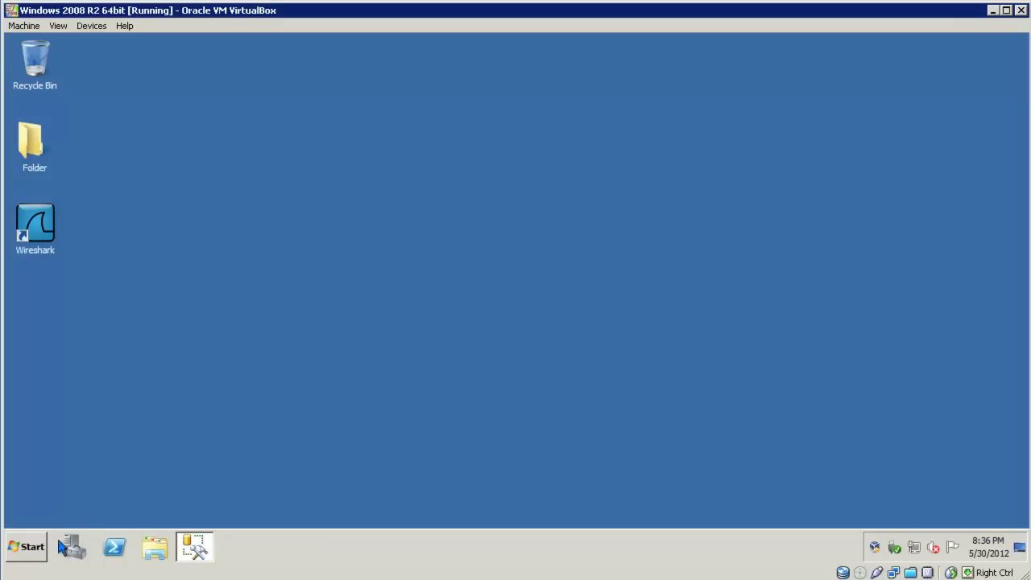
Step: Open the WINS administrative console and expand the local server WIN-DC9BEDQI4L7
{"action": "left_click", "coordinate": [32, 547]}
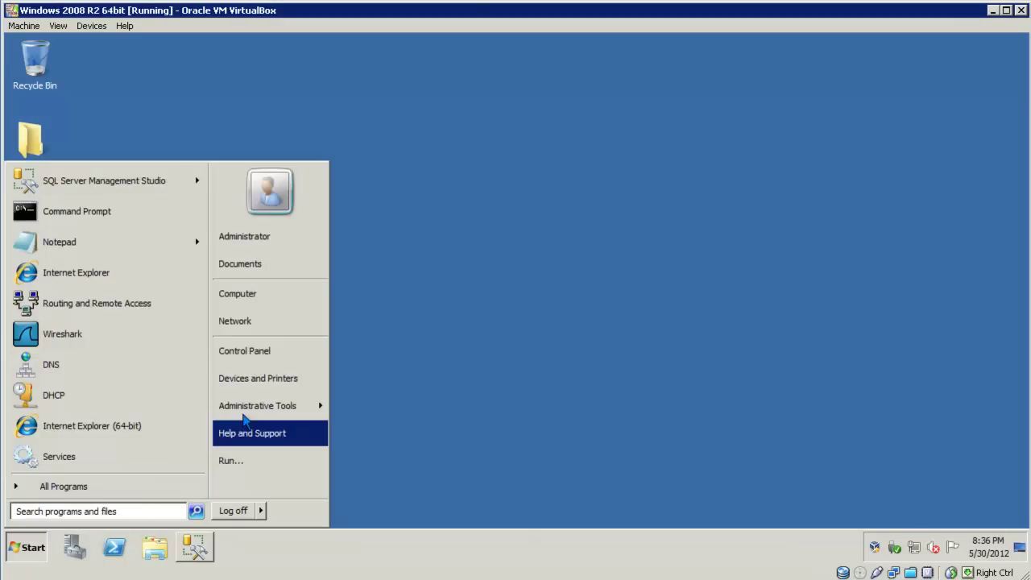
{"action": "mouse_move", "coordinate": [250, 410]}
{"action": "left_click", "coordinate": [379, 552]}
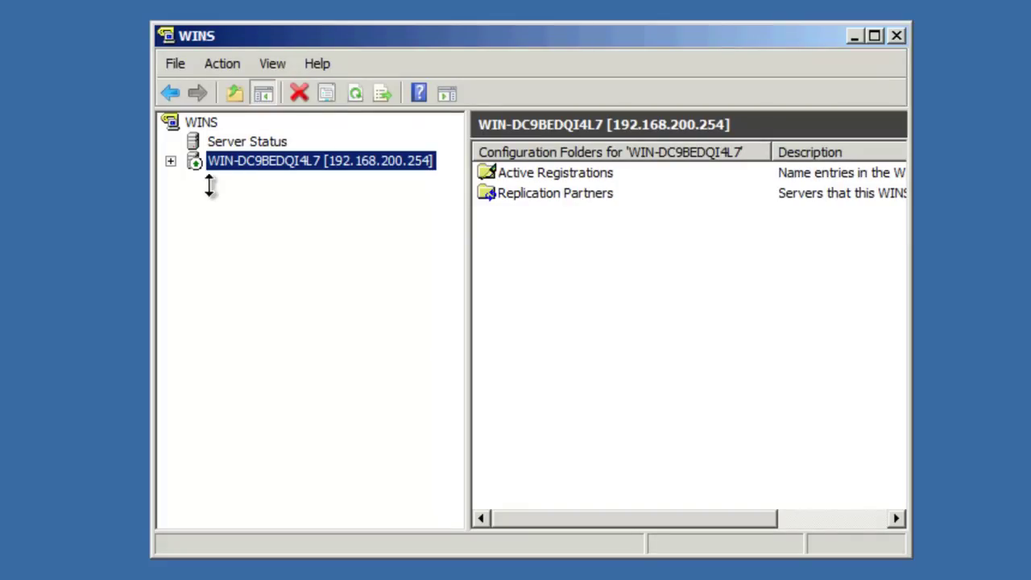
{"action": "left_click", "coordinate": [169, 161]}
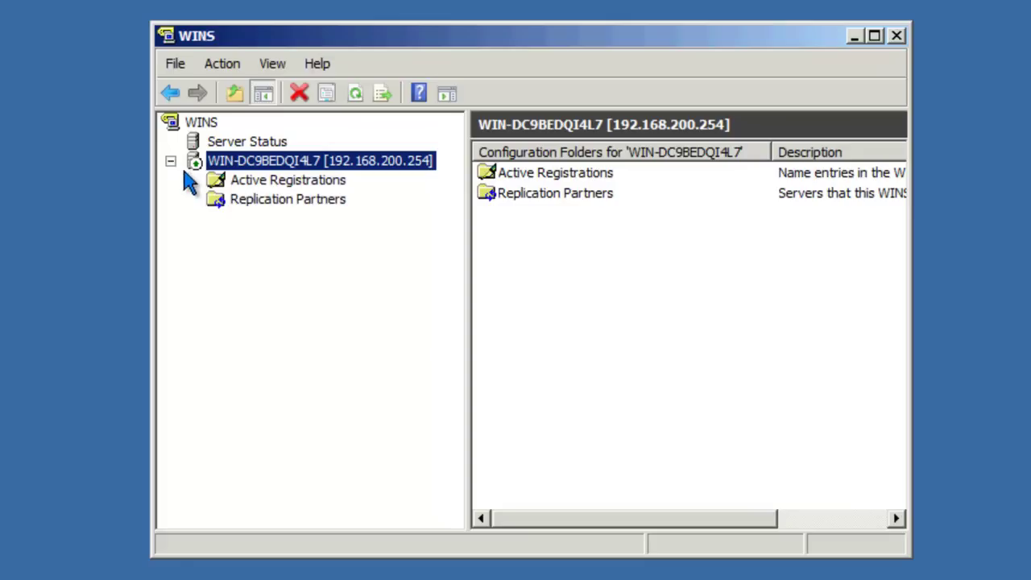
Step: Display the records under Active Registrations on the WINS server without any name or IP filter
{"action": "left_click", "coordinate": [243, 184]}
{"action": "right_click", "coordinate": [243, 186]}
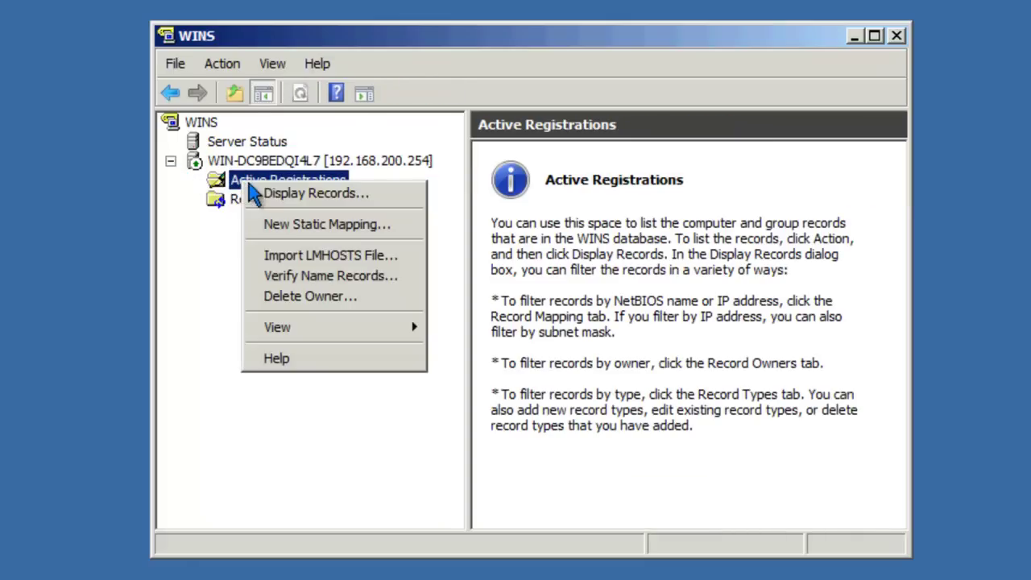
{"action": "left_click", "coordinate": [290, 193]}
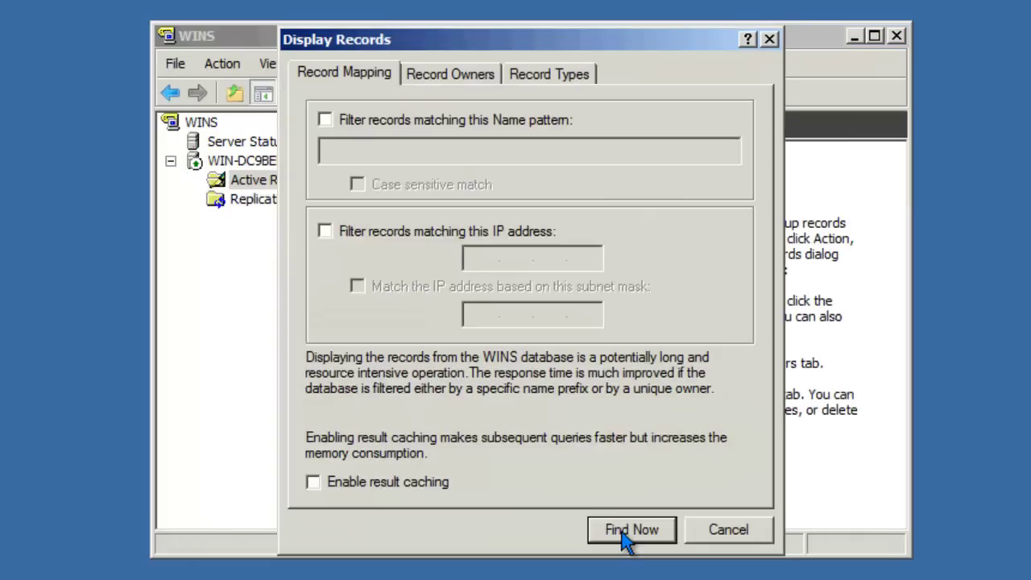
{"action": "left_click", "coordinate": [626, 539]}
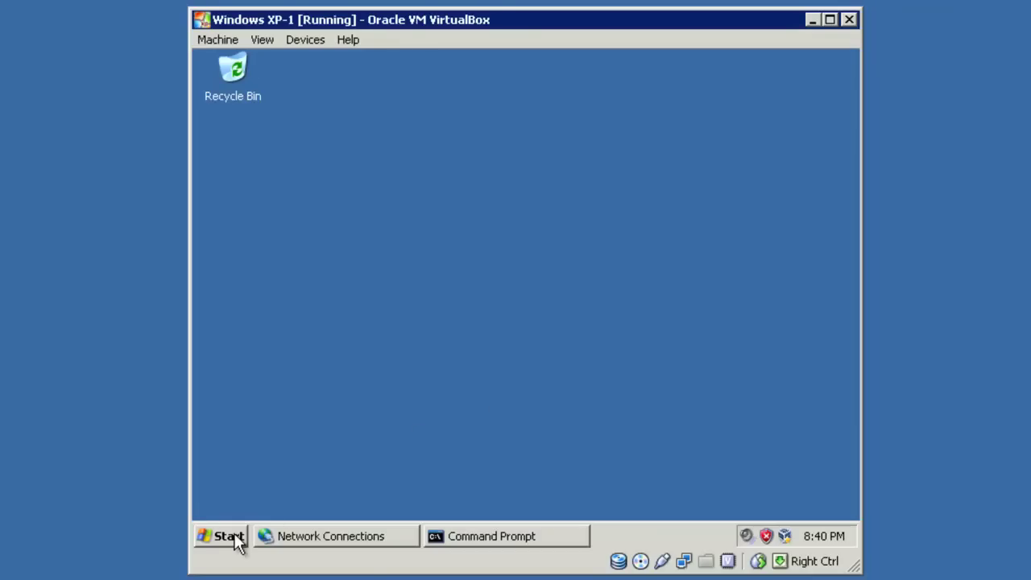
Step: On the Windows XP-1 machine, open the Internet Protocol (TCP/IP) properties of the Local Area Connection
{"action": "left_click", "coordinate": [313, 542]}
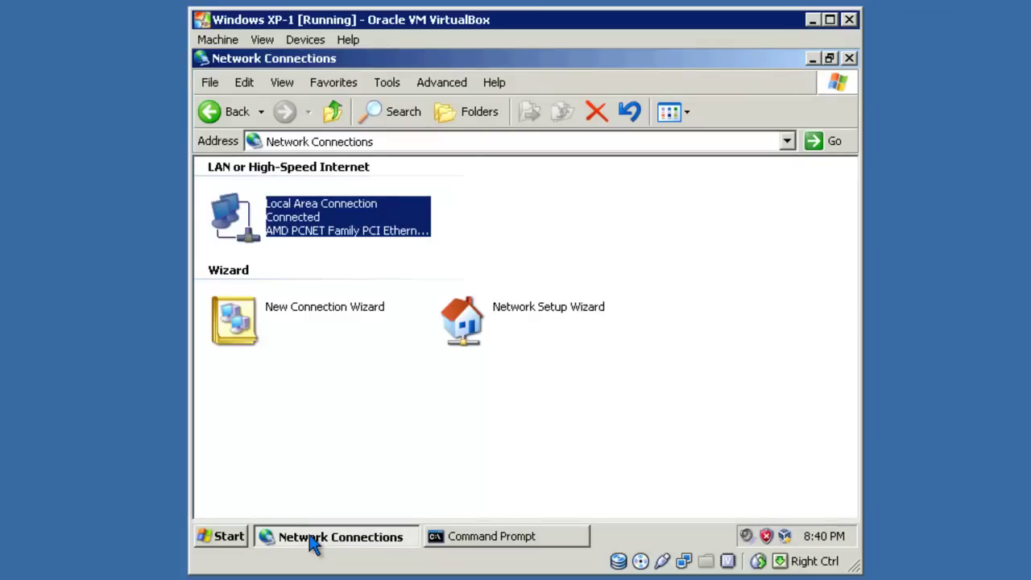
{"action": "double_click", "coordinate": [294, 208]}
{"action": "left_click", "coordinate": [415, 458]}
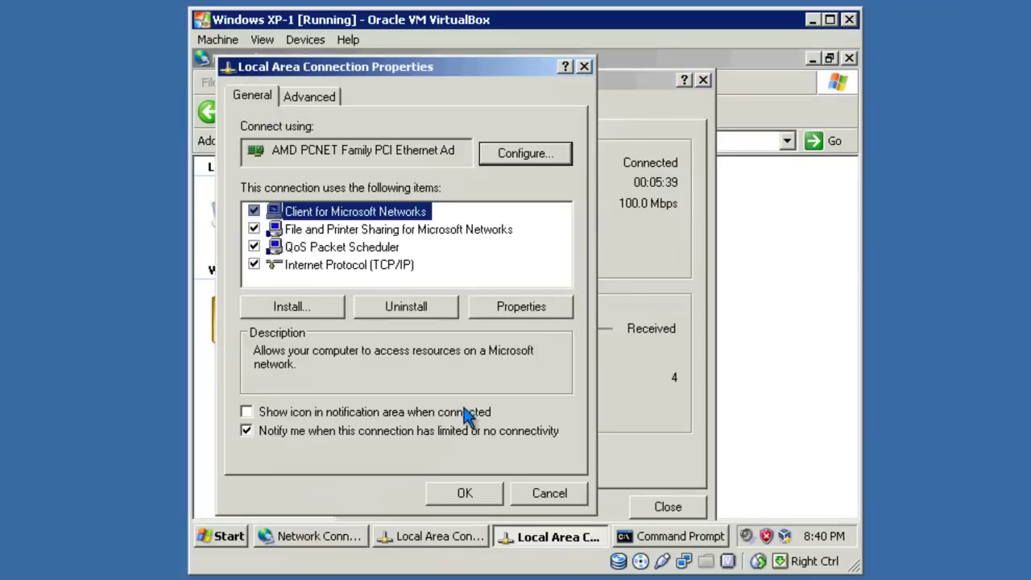
{"action": "left_click", "coordinate": [395, 272]}
{"action": "left_click", "coordinate": [492, 308]}
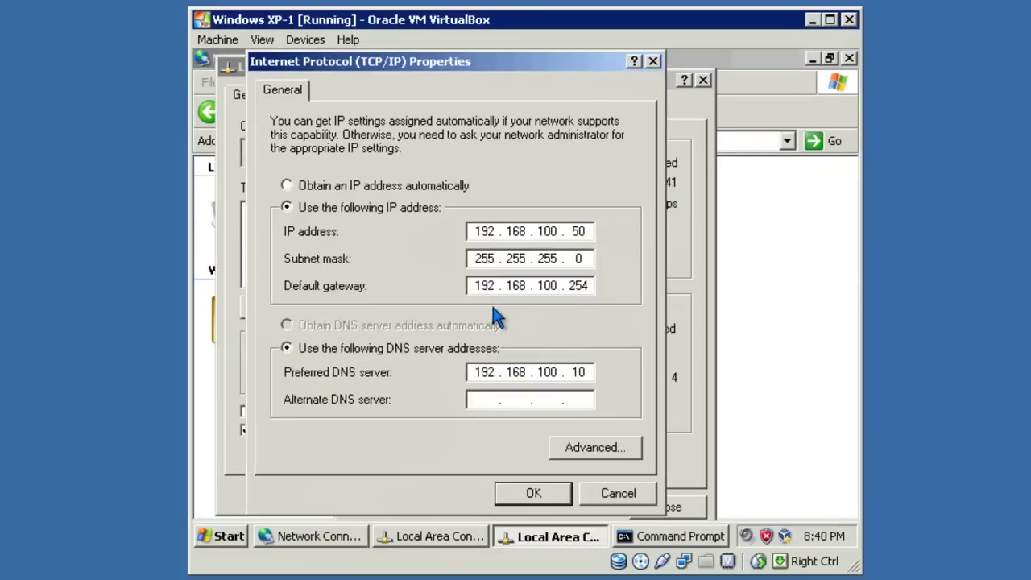
Step: Add 192.168.100.254 as the WINS server in the advanced TCP/IP settings, apply it, and close the connection dialogs
{"action": "left_click", "coordinate": [579, 442]}
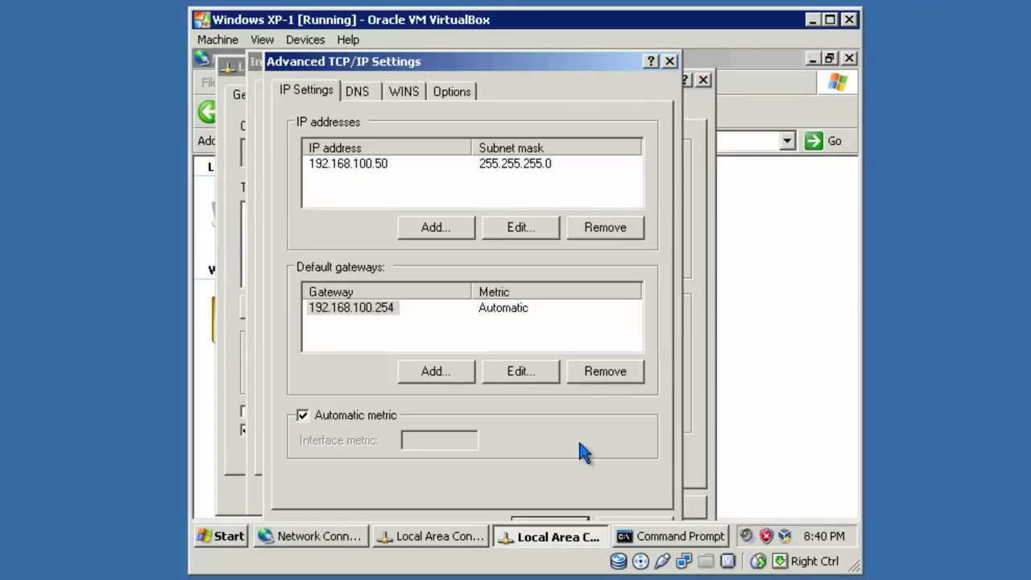
{"action": "left_click", "coordinate": [410, 98]}
{"action": "left_click", "coordinate": [420, 223]}
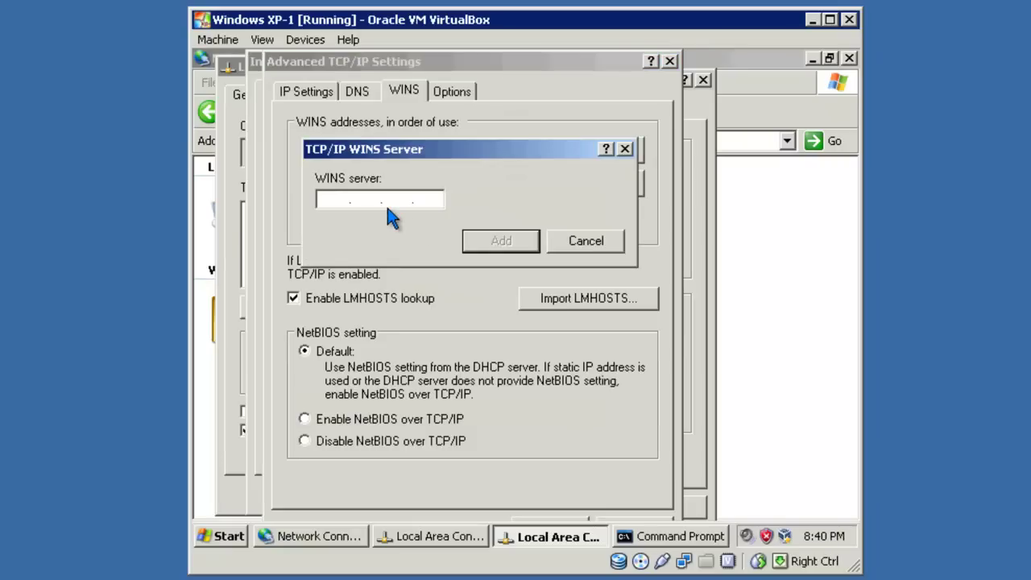
{"action": "type", "text": "192 . 168 . 100 . 254"}
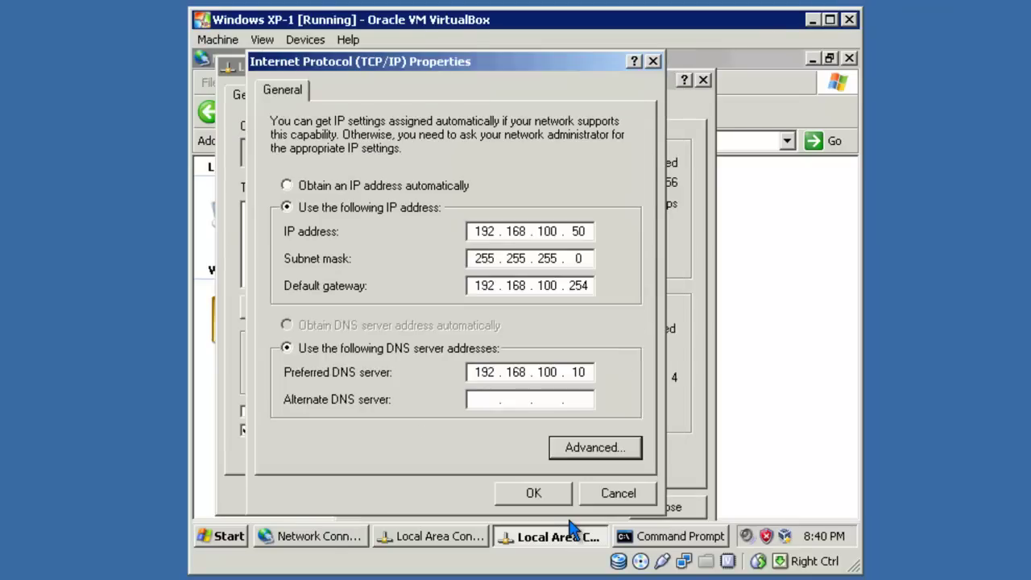
{"action": "left_click", "coordinate": [541, 496]}
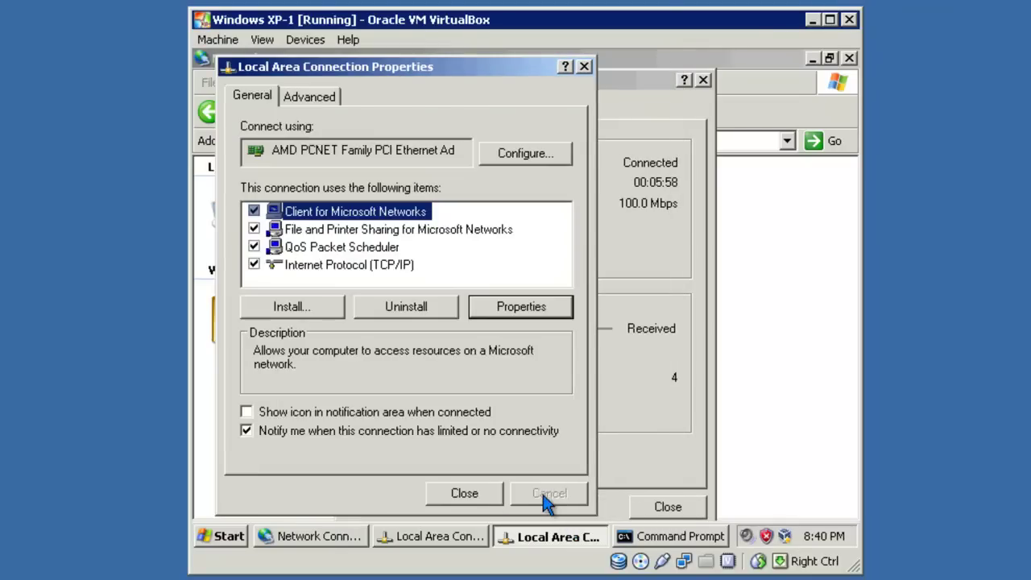
{"action": "left_click", "coordinate": [486, 494]}
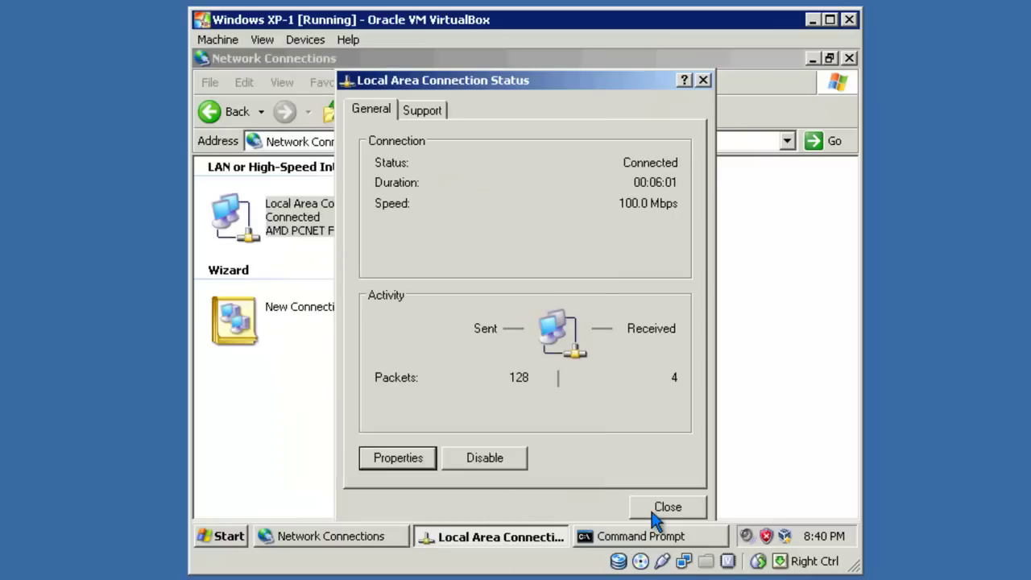
{"action": "left_click", "coordinate": [652, 510]}
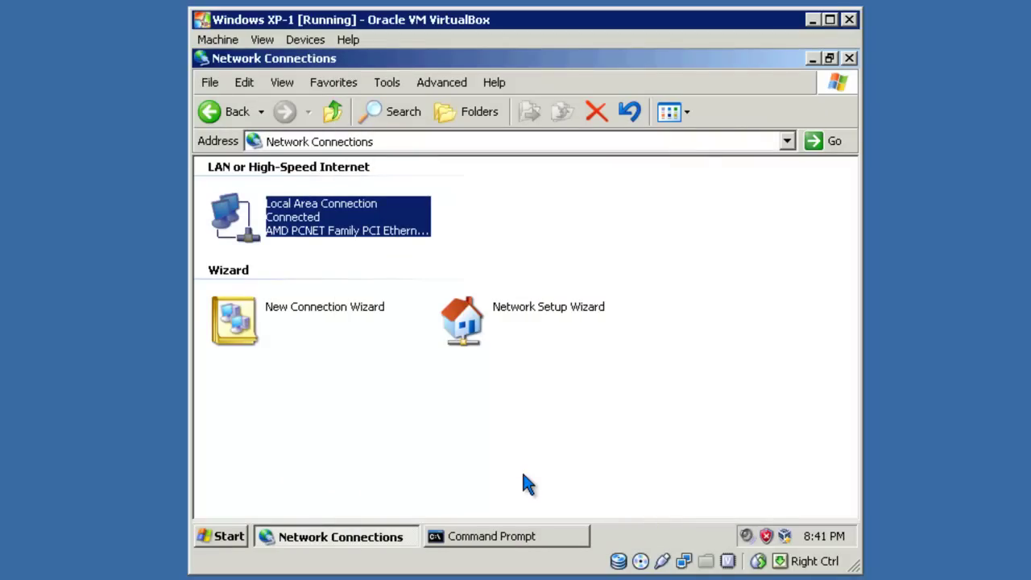
Step: Run nbtstat -RR in the XP machine's Command Prompt to re-register its NetBIOS names with WINS
{"action": "left_click", "coordinate": [525, 538]}
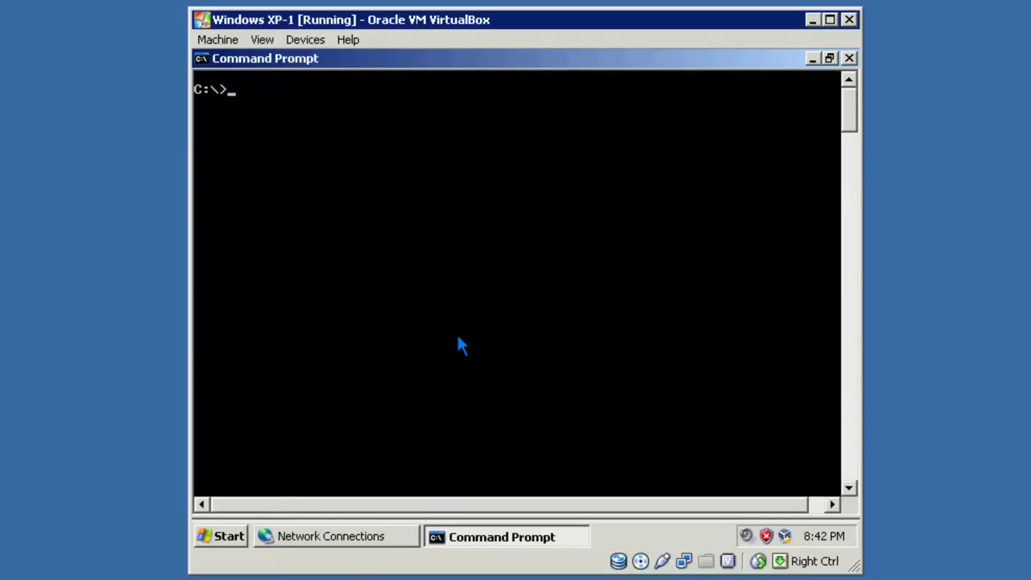
{"action": "type", "text": "nbtstat -RR"}
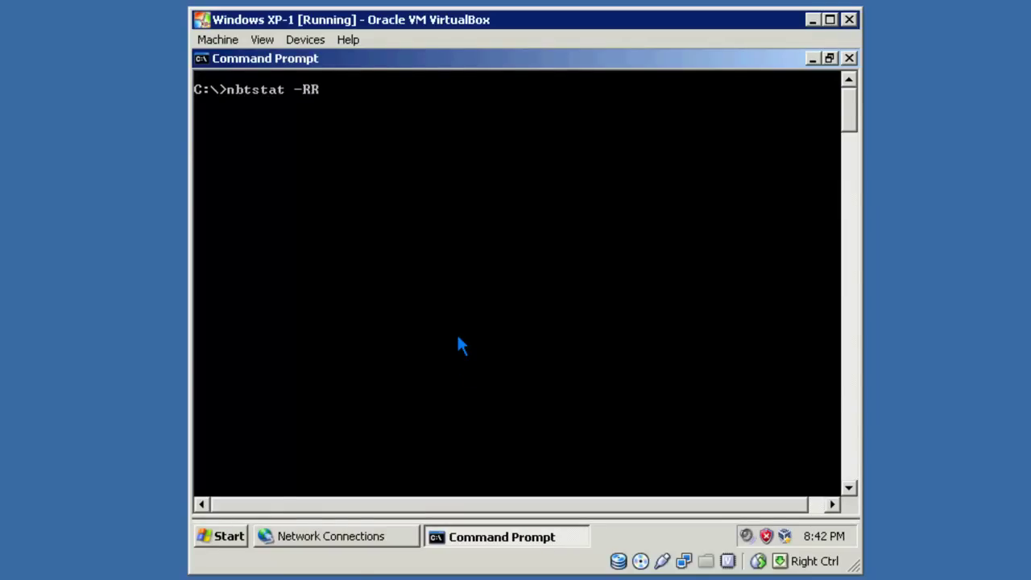
{"action": "key", "text": "Return"}
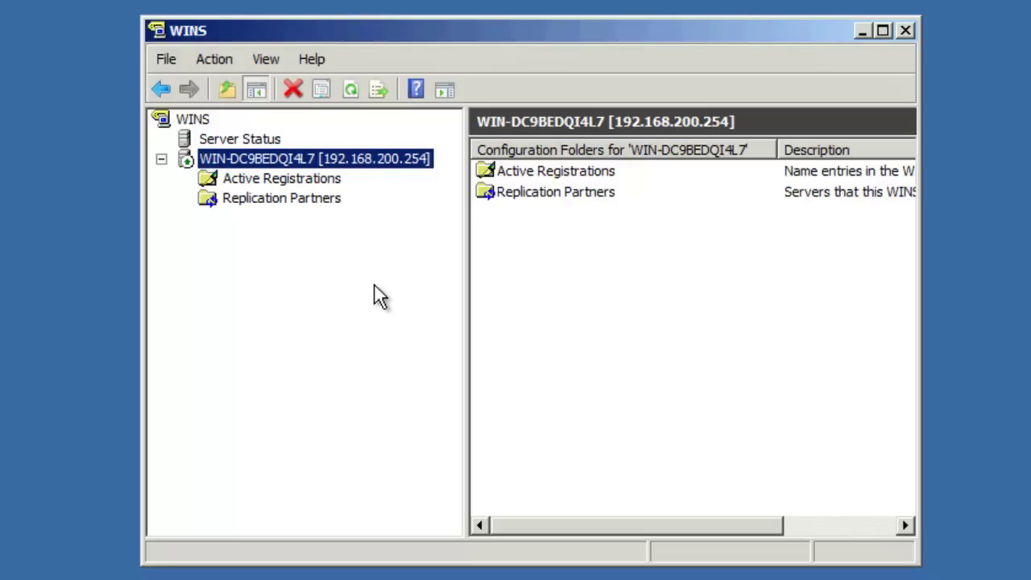
Step: Back in the server's WINS console, query all Active Registrations records again without filters to check the client's entries
{"action": "left_click", "coordinate": [283, 181]}
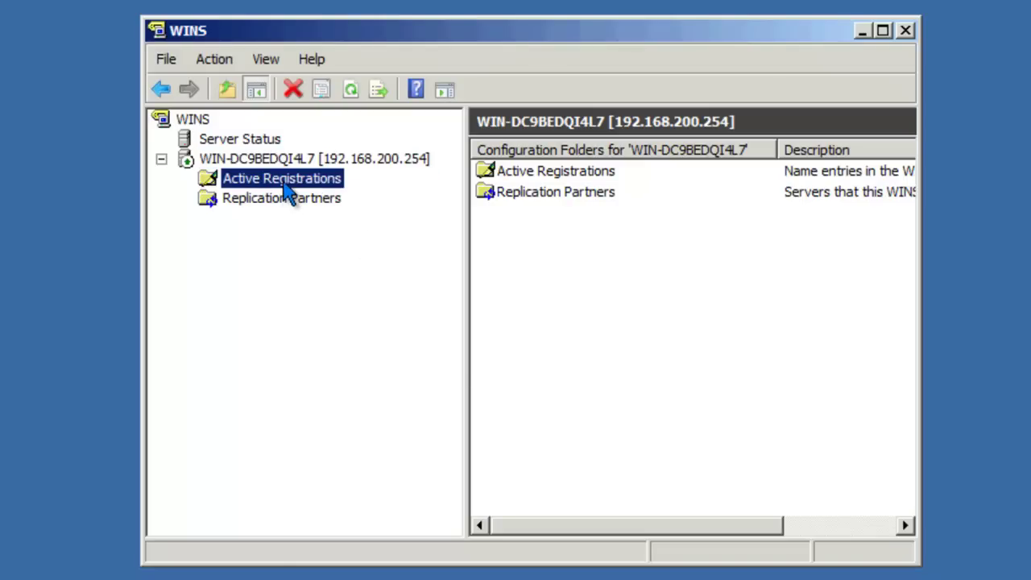
{"action": "right_click", "coordinate": [288, 194]}
{"action": "left_click", "coordinate": [303, 194]}
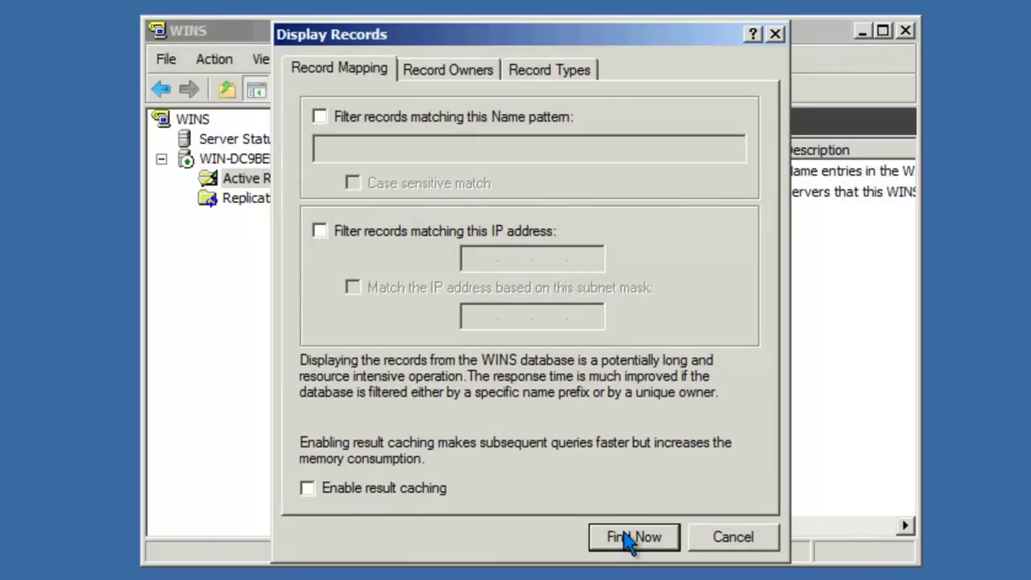
{"action": "left_click", "coordinate": [629, 537]}
{"action": "left_click", "coordinate": [314, 178]}
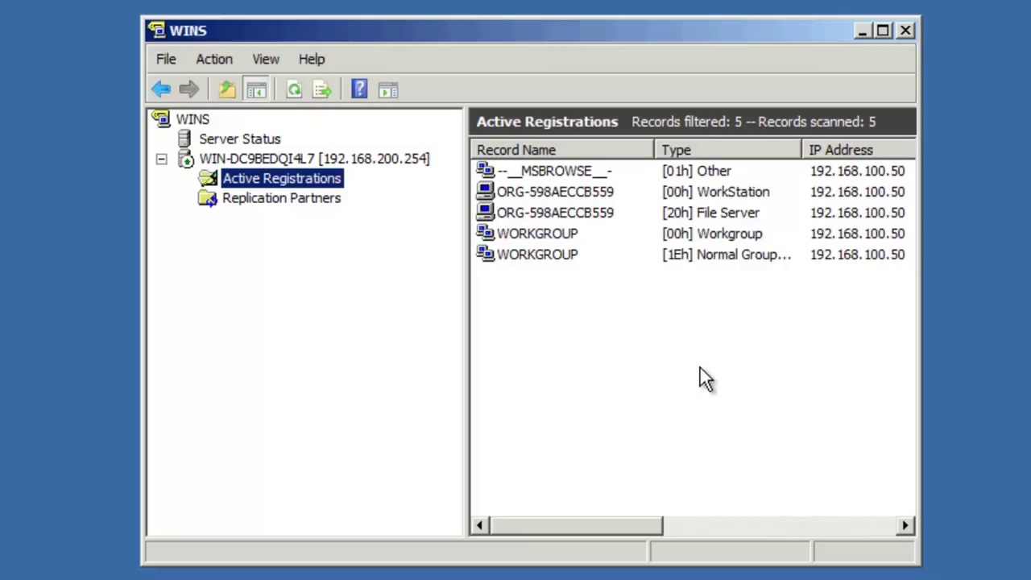
Step: Add the WINS server 192.168.100.253 as a new replication partner
{"action": "left_click", "coordinate": [326, 207]}
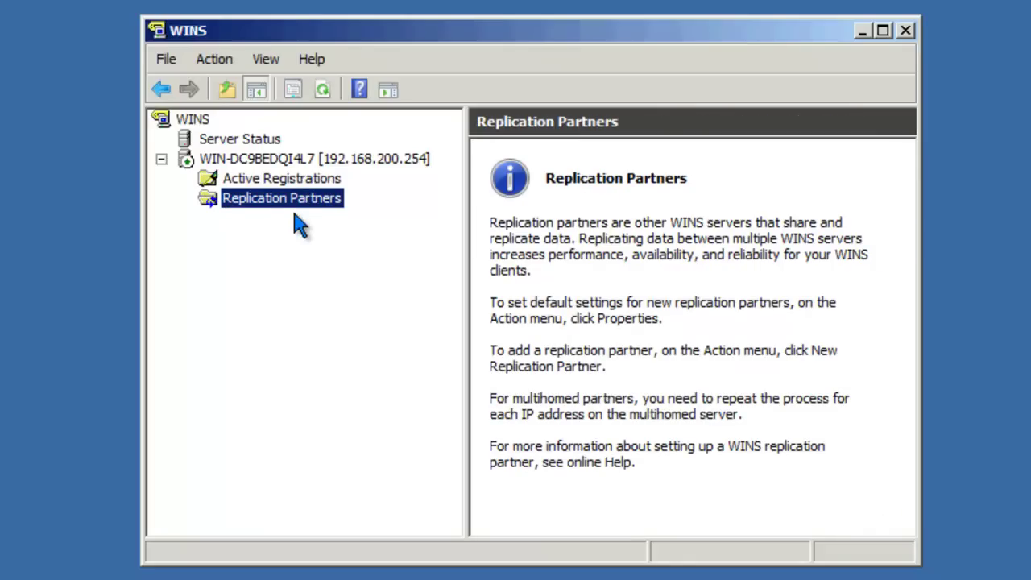
{"action": "right_click", "coordinate": [300, 207]}
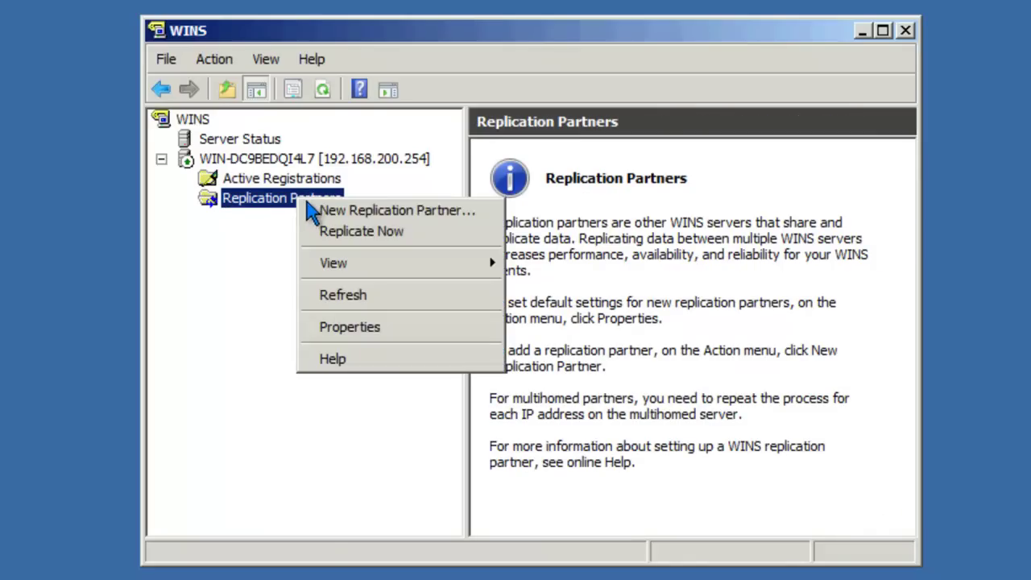
{"action": "left_click", "coordinate": [327, 211]}
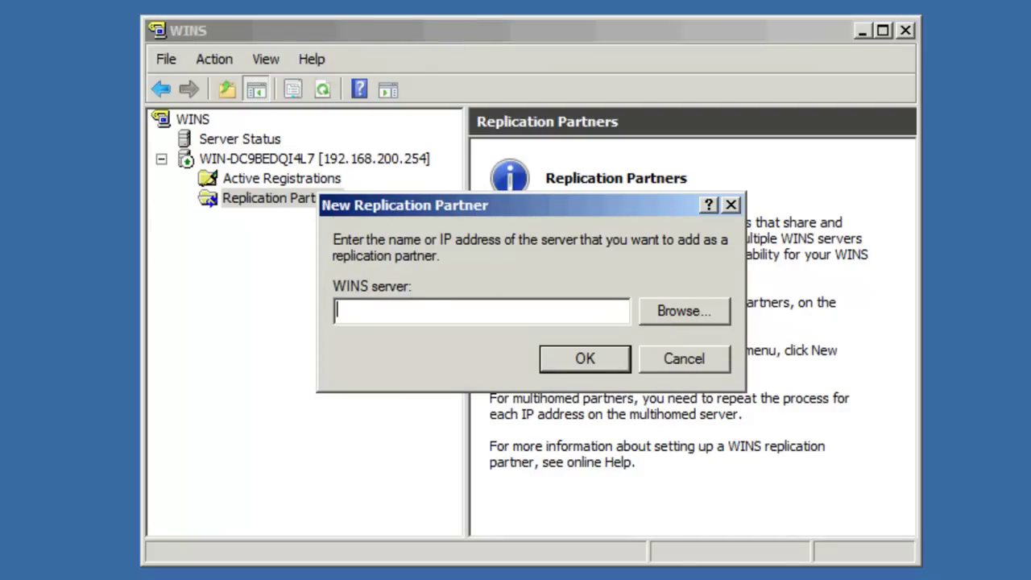
{"action": "type", "text": "192.168.100.253"}
{"action": "left_click", "coordinate": [590, 358]}
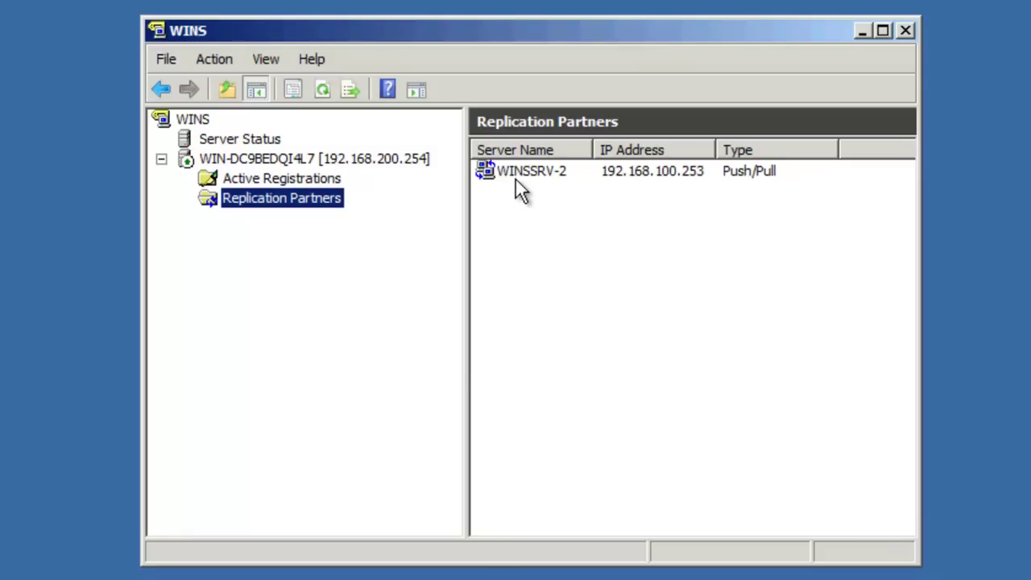
{"action": "left_click", "coordinate": [524, 181]}
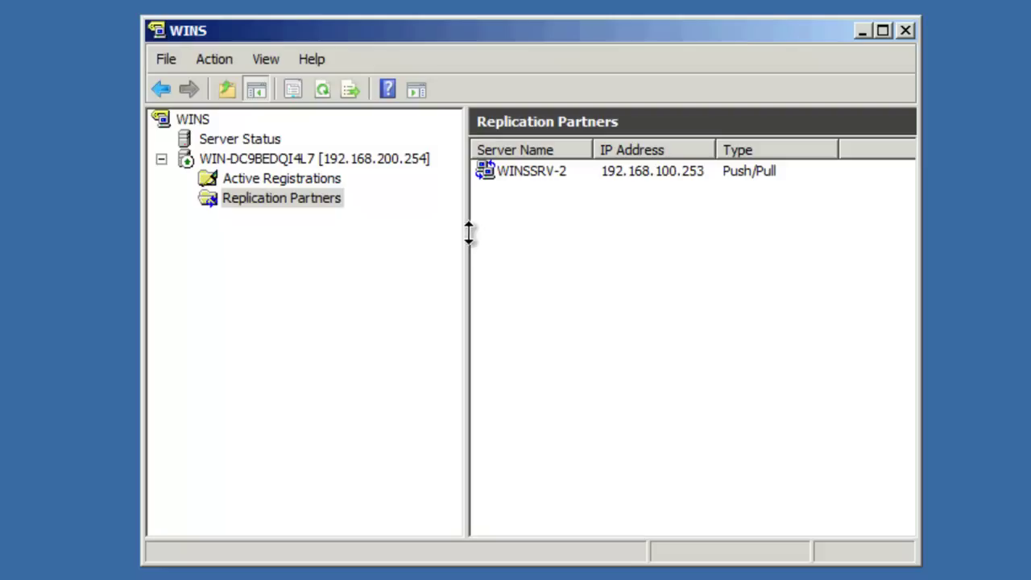
Step: Review the WINS server's properties, covering general settings, renewal and extinction intervals, database verification and advanced options, and close them unchanged
{"action": "right_click", "coordinate": [283, 158]}
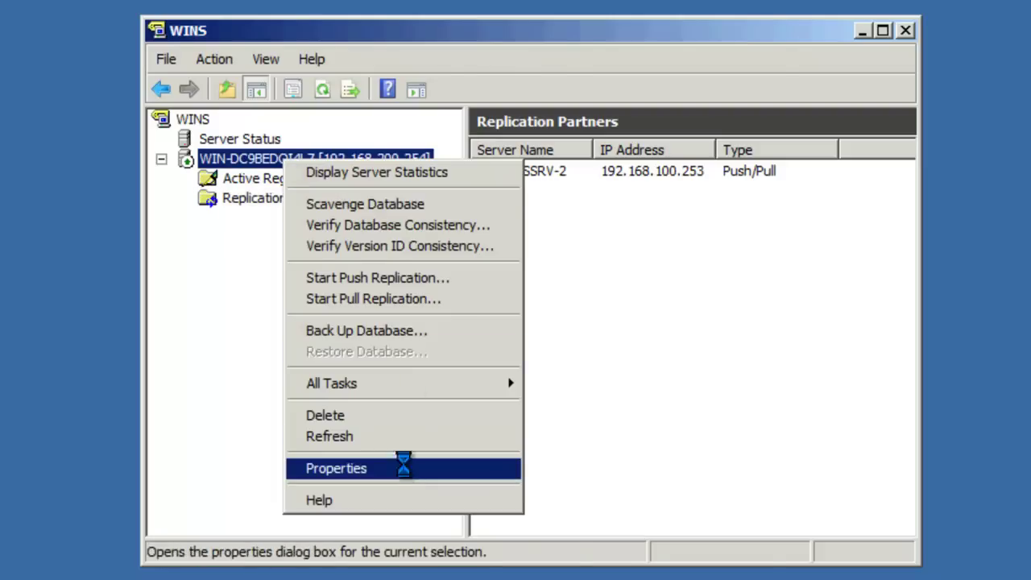
{"action": "left_click", "coordinate": [405, 466]}
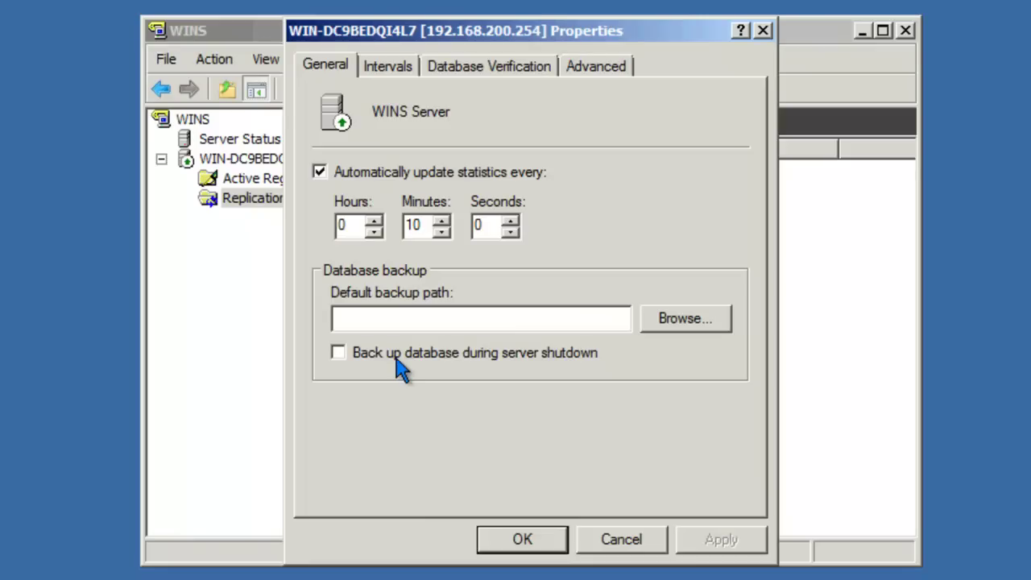
{"action": "left_click", "coordinate": [408, 68]}
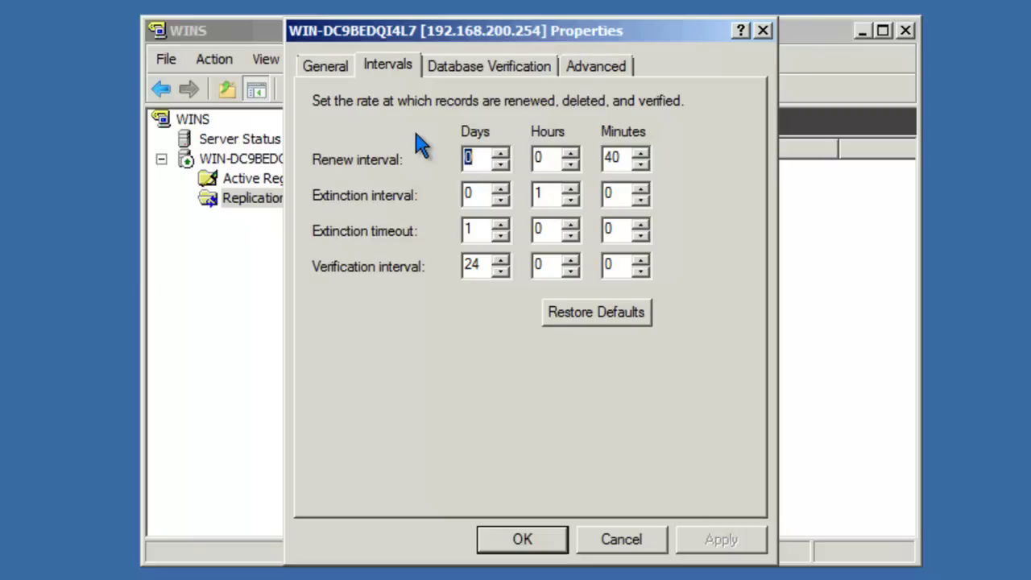
{"action": "left_click", "coordinate": [461, 68]}
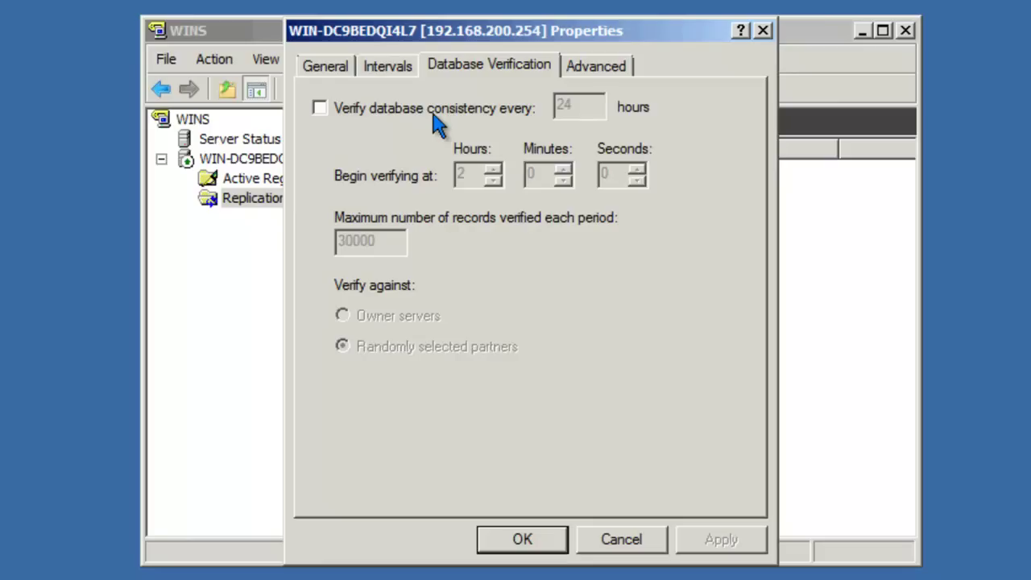
{"action": "left_click", "coordinate": [590, 68]}
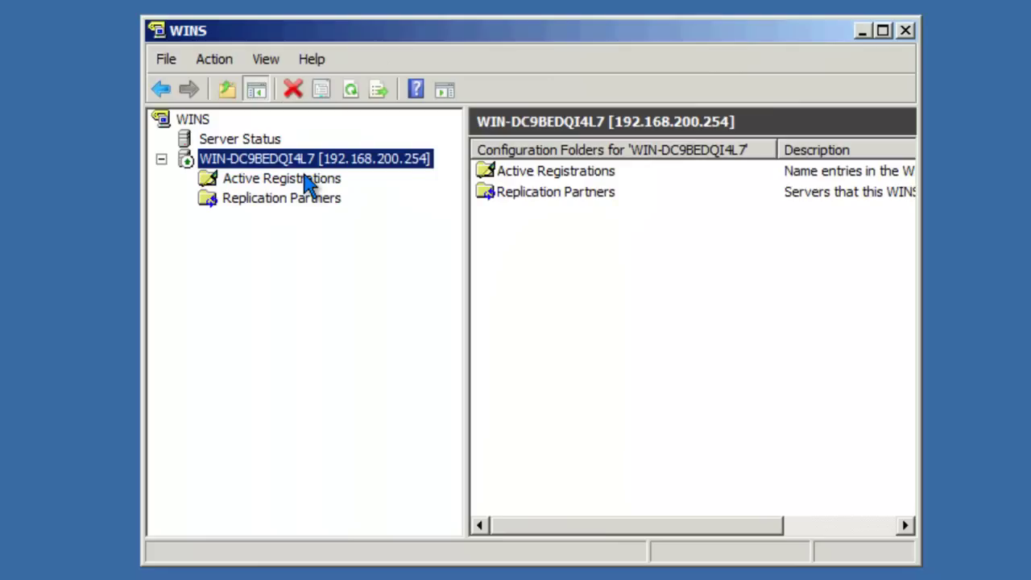
Step: Check the commands available for Active Registrations, and review the Replication Partners' general, push, pull and advanced properties without saving changes
{"action": "right_click", "coordinate": [314, 188]}
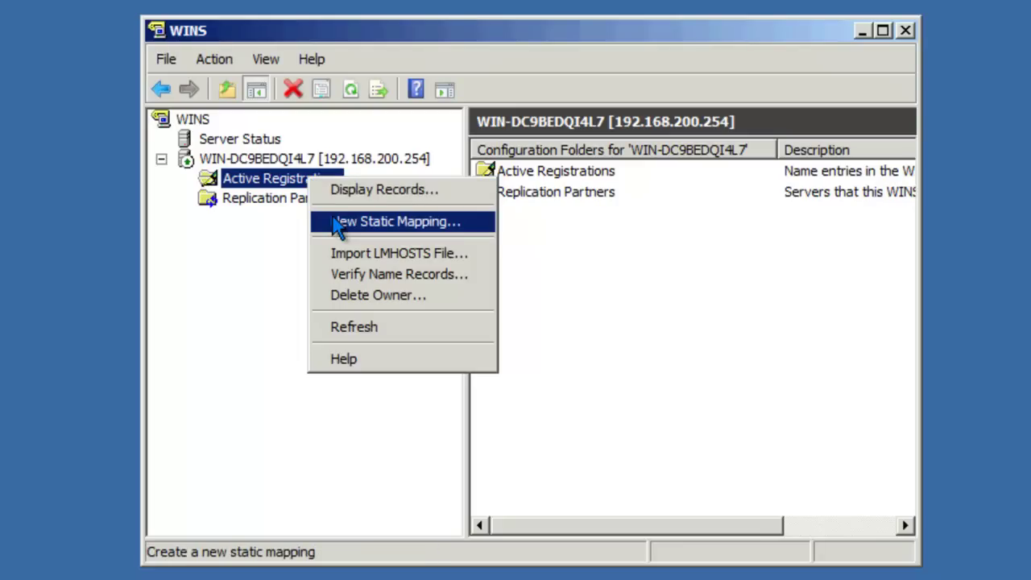
{"action": "right_click", "coordinate": [268, 201]}
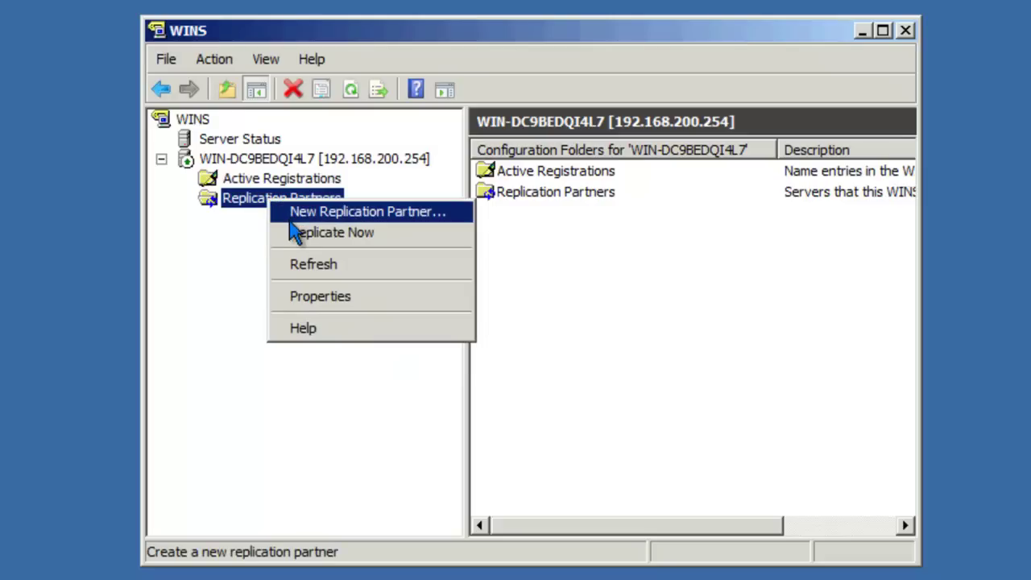
{"action": "left_click", "coordinate": [316, 298]}
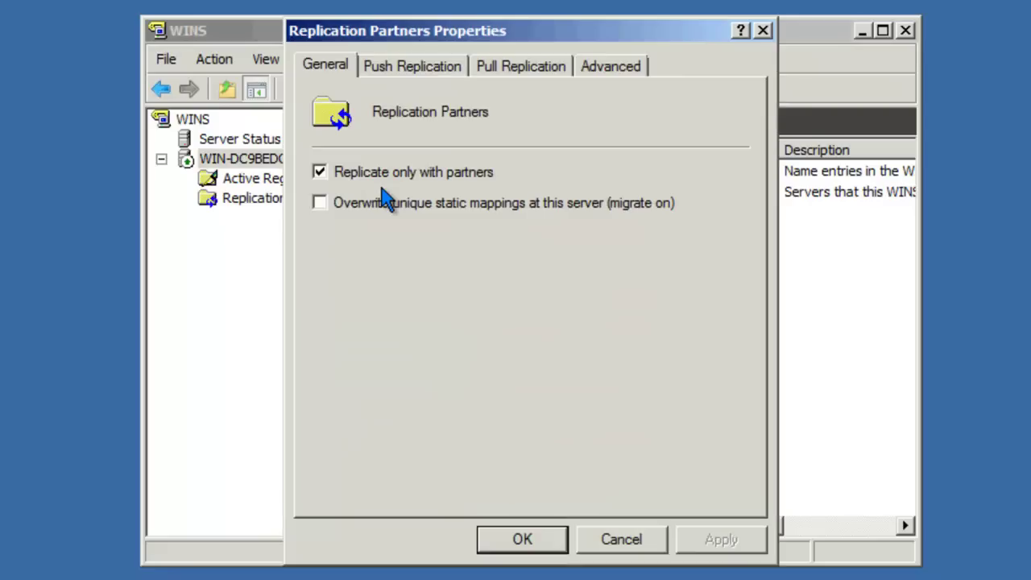
{"action": "left_click", "coordinate": [423, 71]}
{"action": "left_click", "coordinate": [506, 72]}
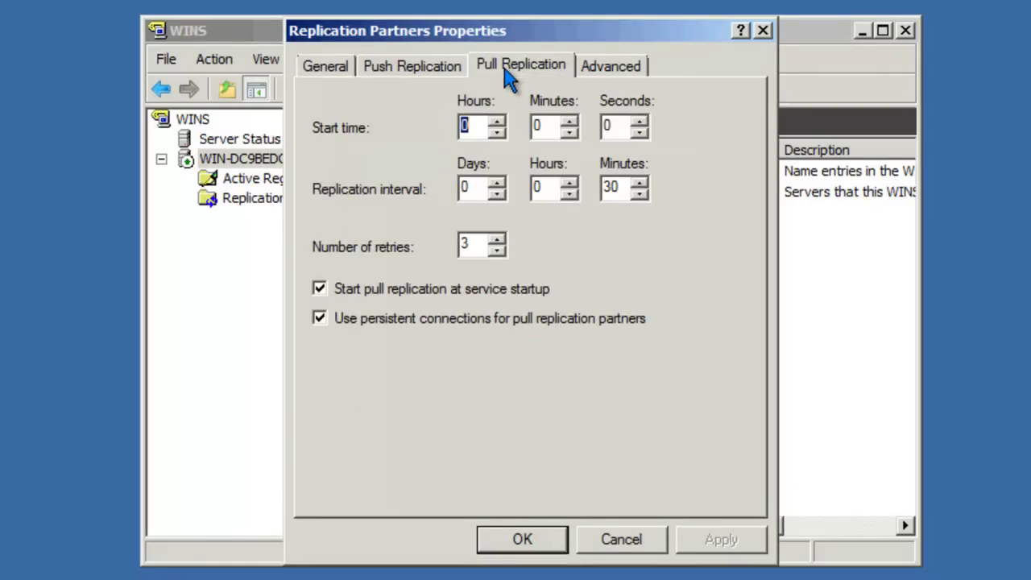
{"action": "left_click", "coordinate": [588, 69]}
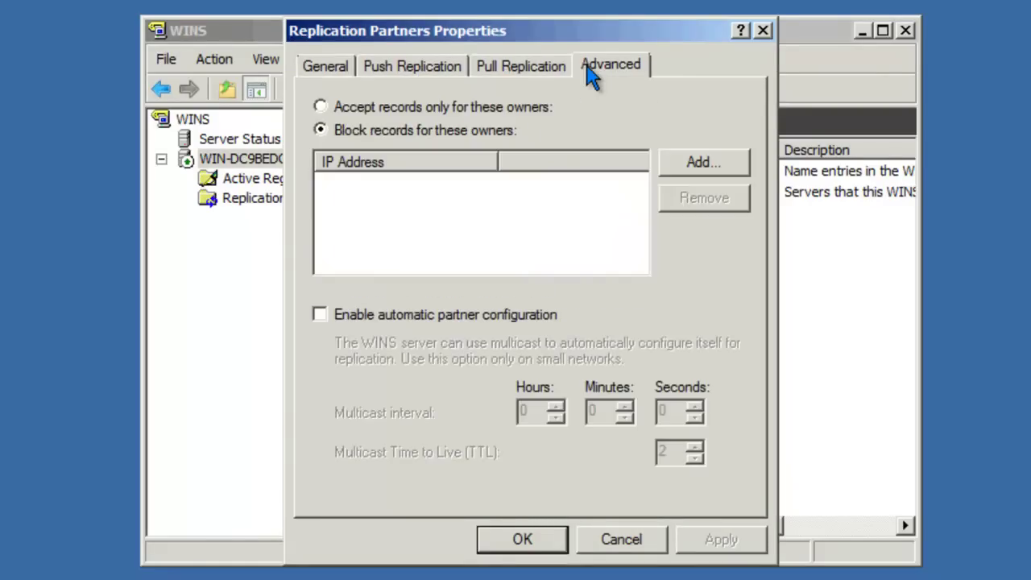
{"action": "left_click", "coordinate": [369, 108]}
{"action": "left_click", "coordinate": [369, 134]}
{"action": "key", "text": "Escape"}
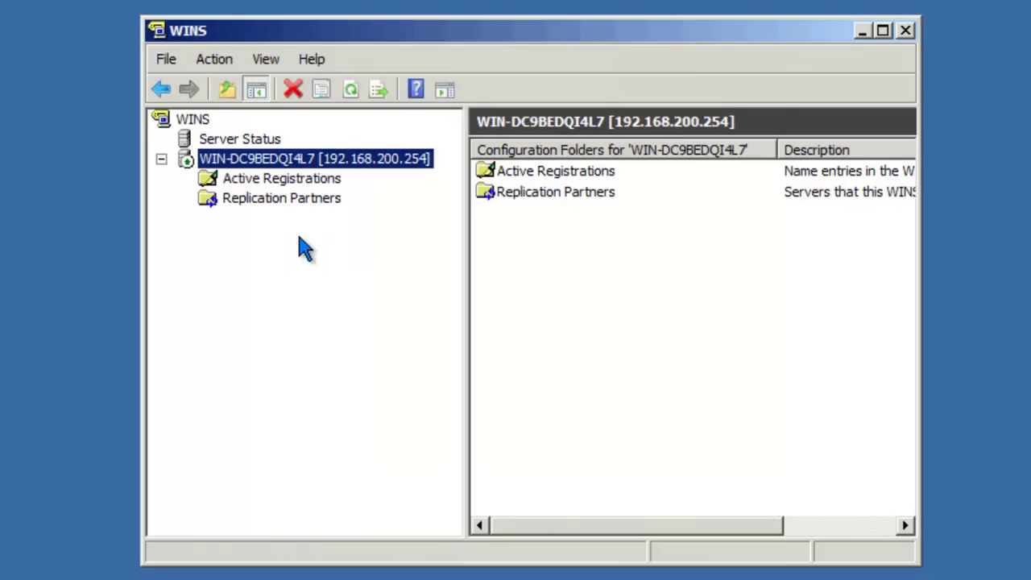